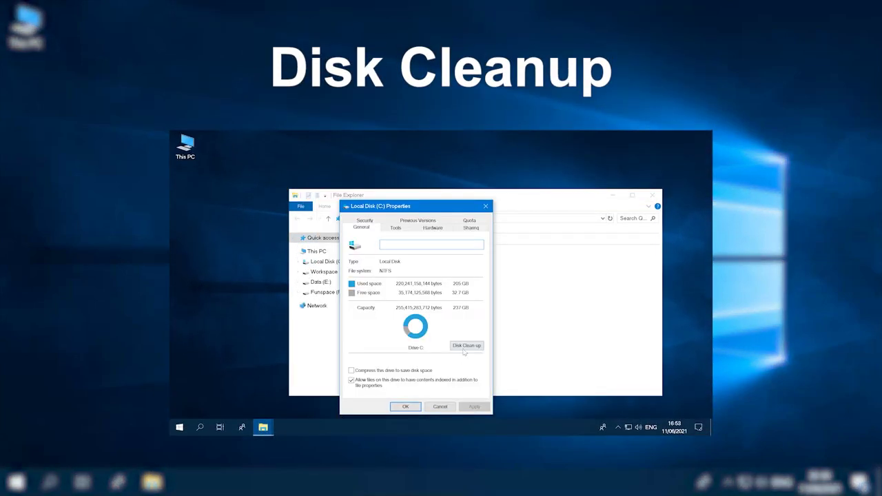
# - Preview Disk Cleanup on drive C: deleting two ticked file categories
pyautogui.click(466, 349)
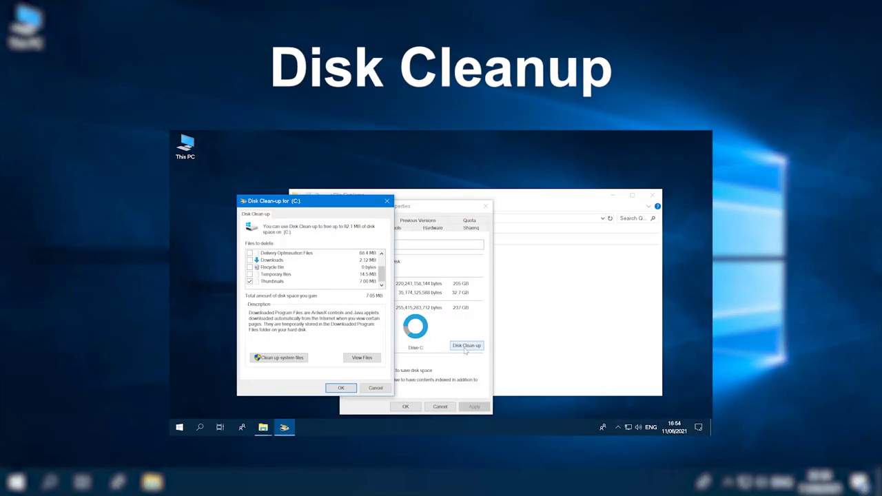
pyautogui.click(249, 274)
pyautogui.click(250, 252)
pyautogui.click(340, 387)
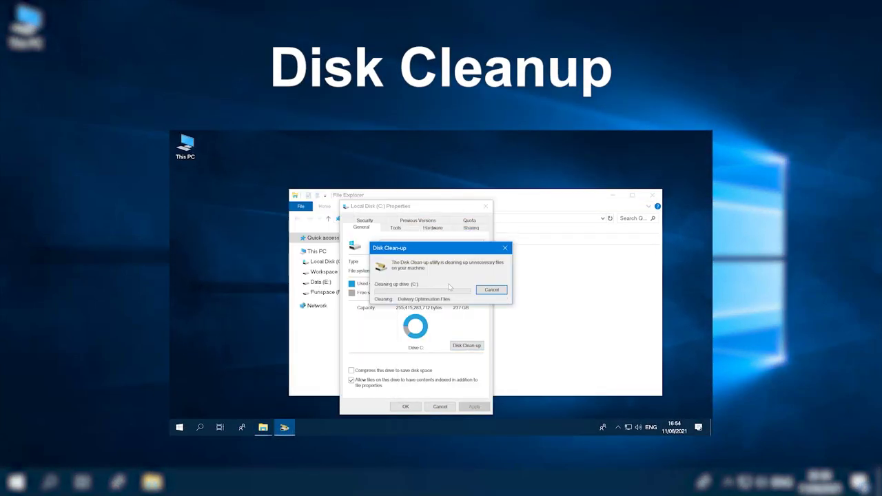
pyautogui.click(450, 288)
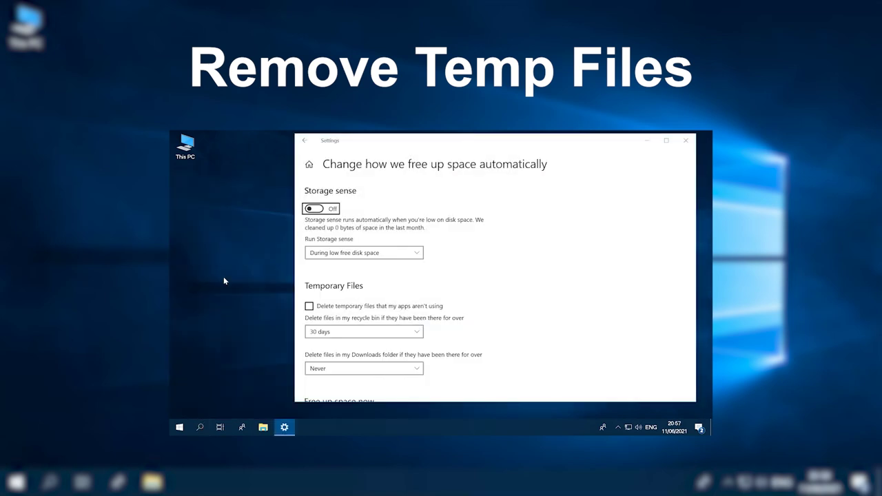
# - Preview turning Storage Sense on to run during low free disk space
pyautogui.click(314, 208)
pyautogui.click(364, 252)
pyautogui.scroll(-1, 364, 276)
pyautogui.click(309, 272)
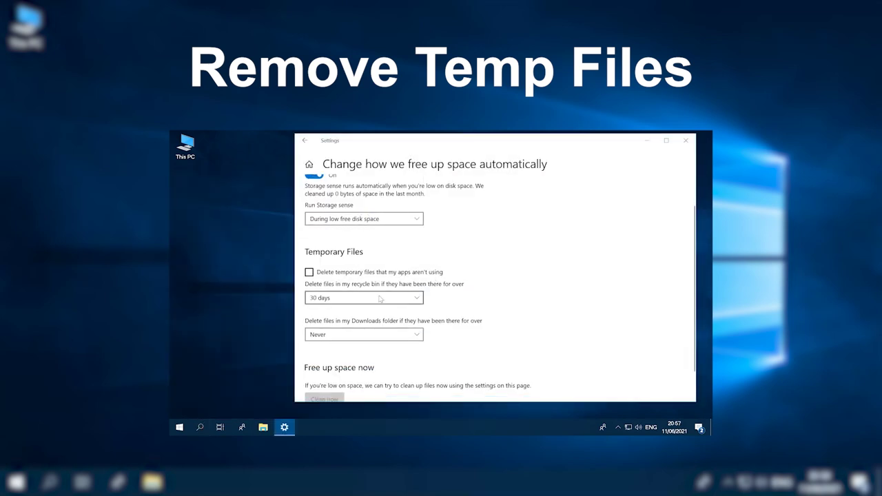
# - Preview opening the %temp% folder of temporary files
pyautogui.write('emp%')
pyautogui.press('Return')
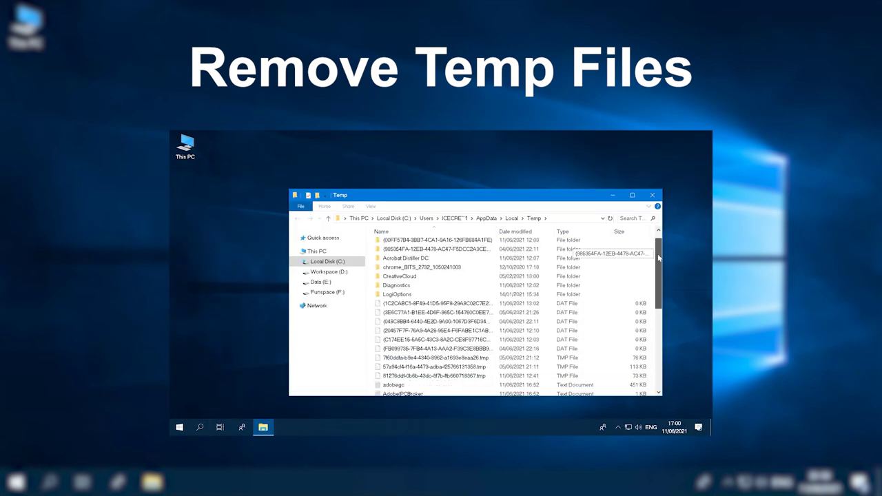
pyautogui.scroll(-5, 665, 320)
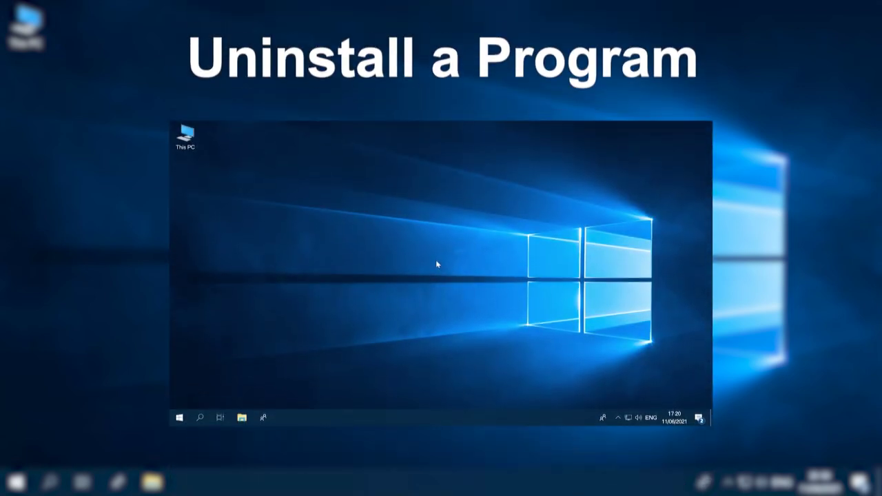
# - Preview opening Control Panel's list of installed programs
pyautogui.write('control')
pyautogui.press('Return')
pyautogui.click(379, 333)
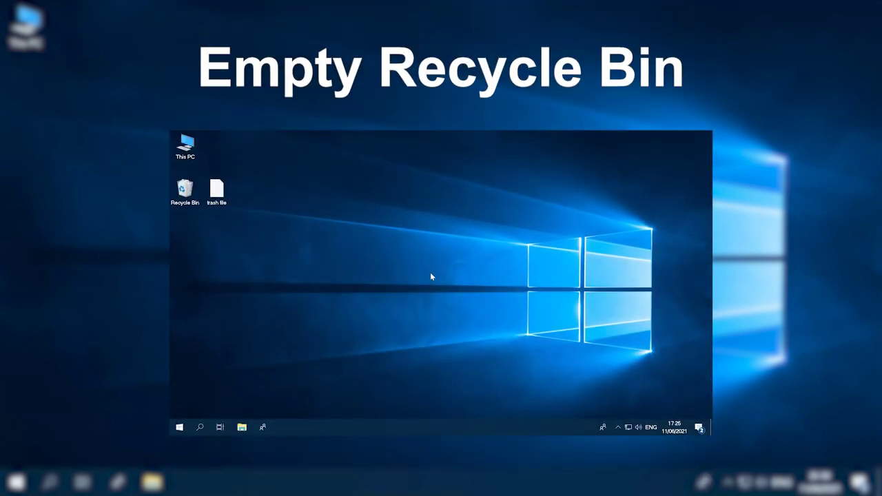
# - Preview deleting a text file and emptying the Recycle Bin
pyautogui.rightClick(210, 184)
pyautogui.click(231, 392)
pyautogui.rightClick(186, 188)
pyautogui.click(220, 204)
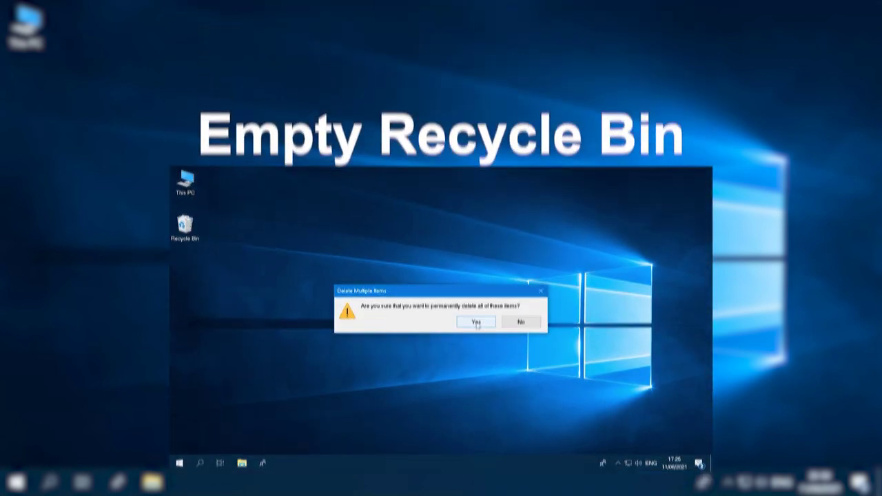
# - Preview copying a folder from Local Disk (C:) to External Drive (J:)
pyautogui.click(319, 236)
pyautogui.rightClick(544, 228)
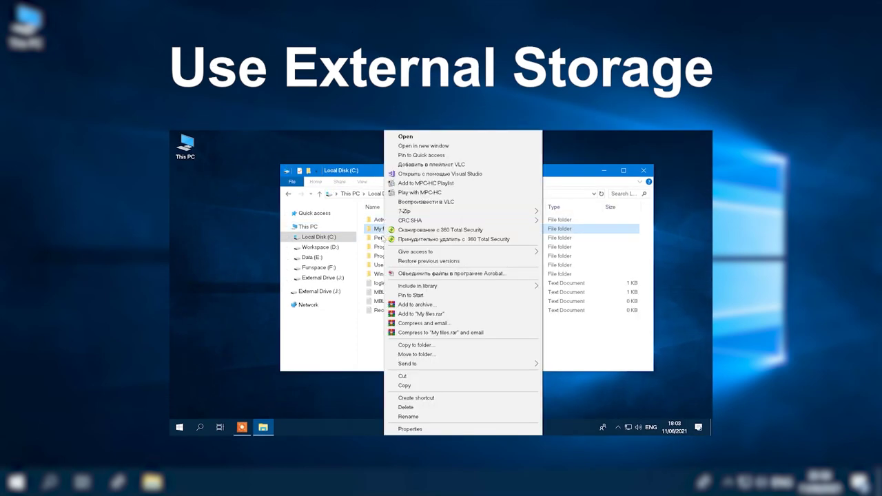
pyautogui.rightClick(320, 282)
pyautogui.click(335, 376)
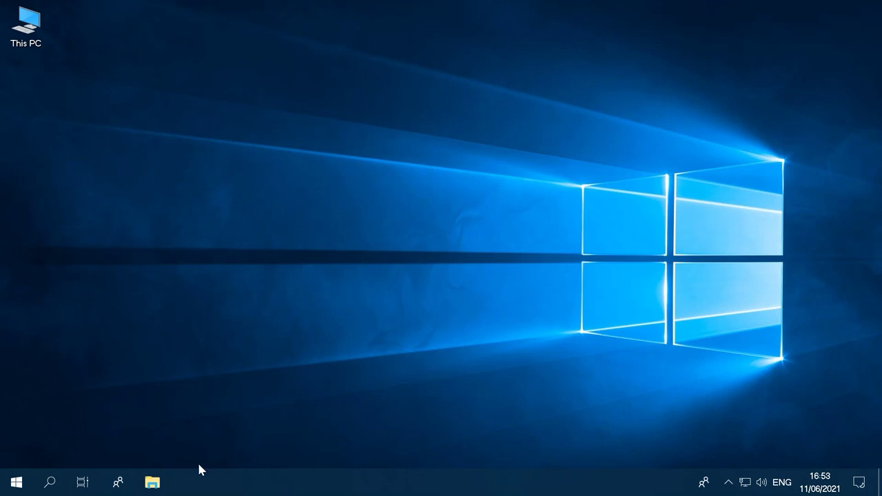
# - Launch Disk Clean-up from Local Disk (C:) Properties, showing 92.1 MB to free
pyautogui.click(156, 481)
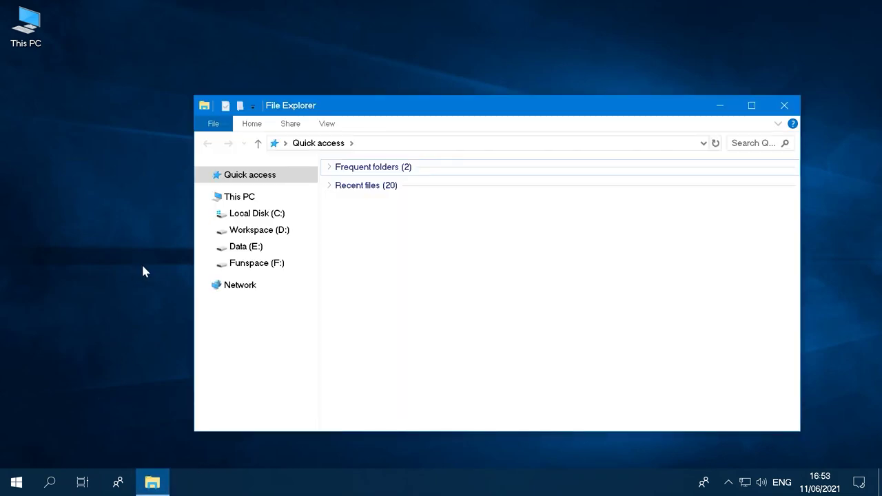
pyautogui.rightClick(238, 215)
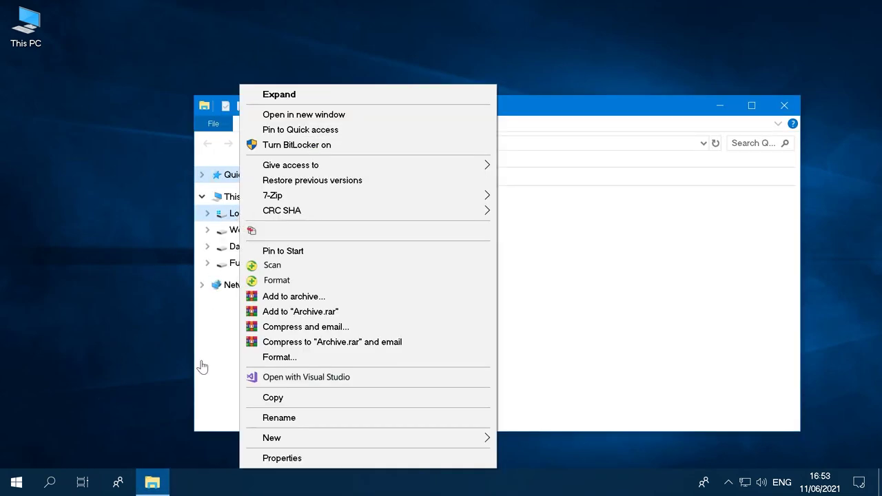
pyautogui.click(270, 459)
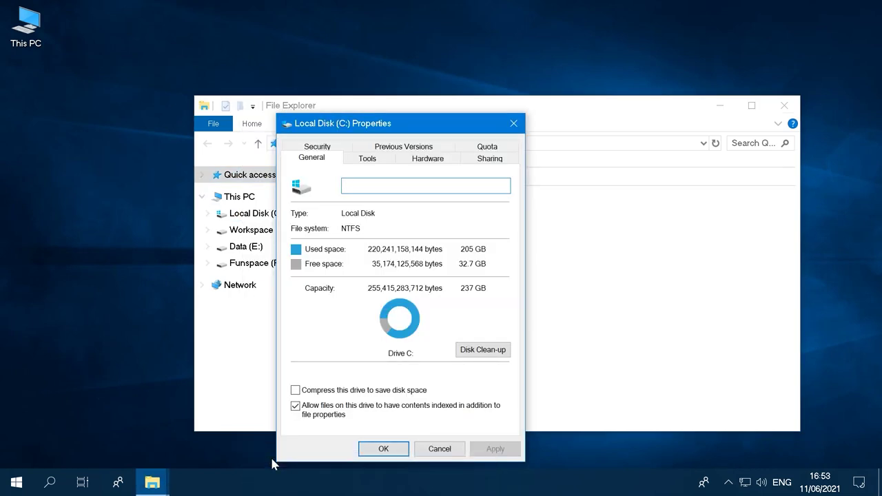
pyautogui.click(481, 353)
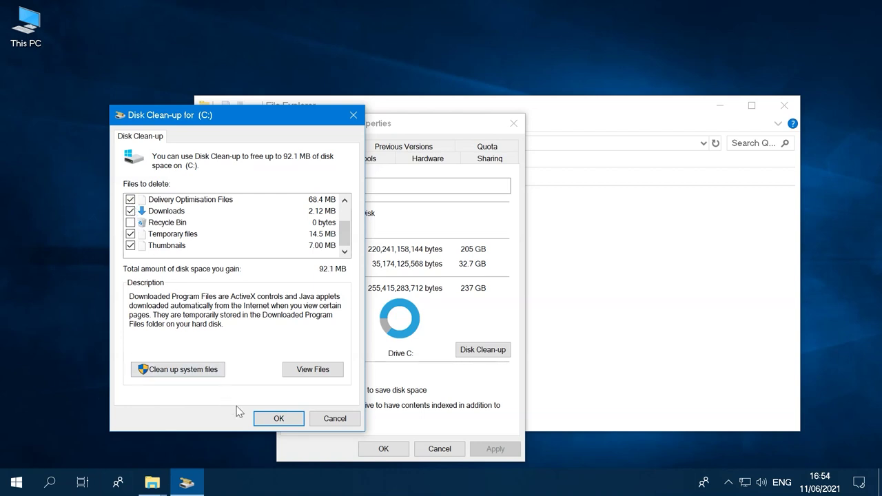
# - Delete Delivery Optimisation, Downloads, Temporary files and Thumbnails, leaving 32.8 GB free
pyautogui.click(276, 422)
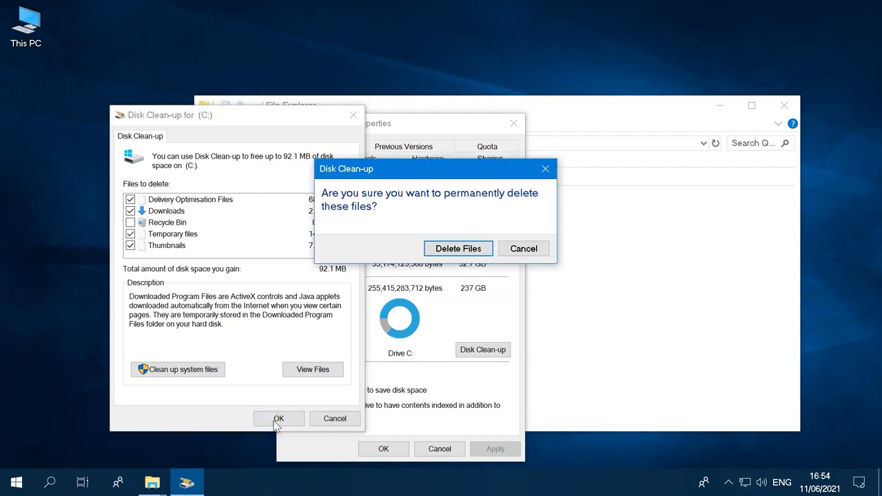
pyautogui.click(455, 250)
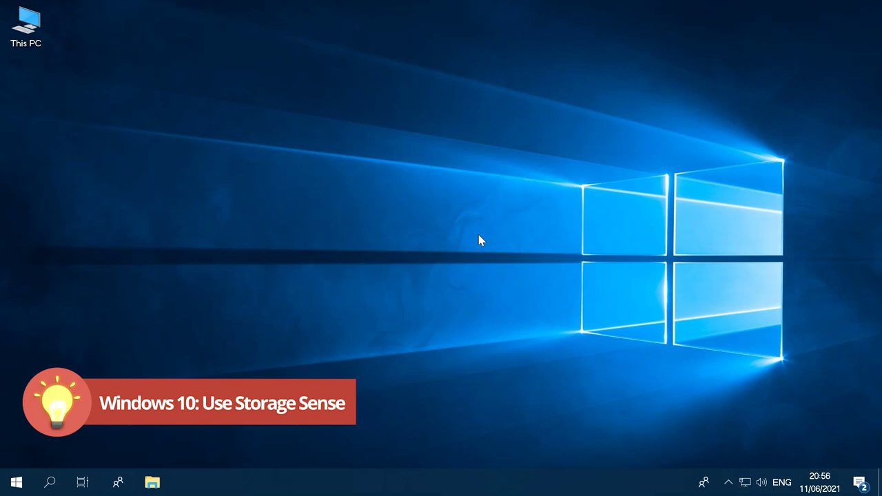
# - Search 'storage' and open the Storage Sense settings page
pyautogui.click(50, 481)
pyautogui.write('stor')
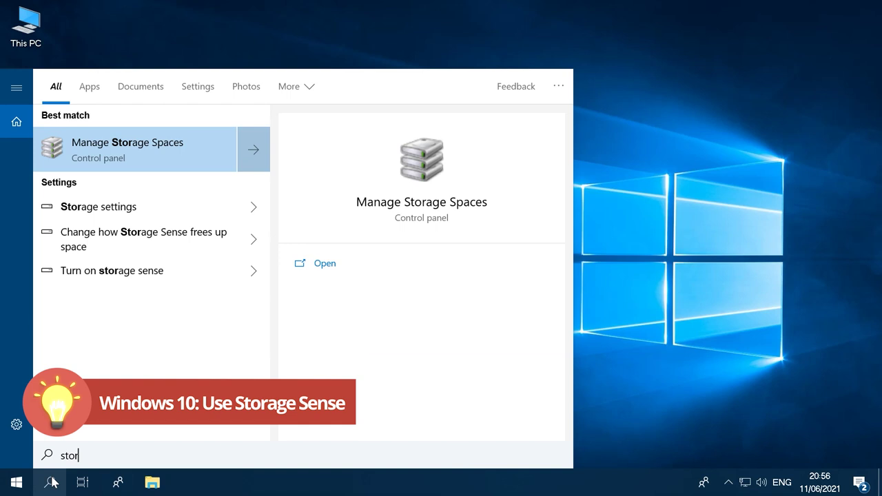
pyautogui.write('age')
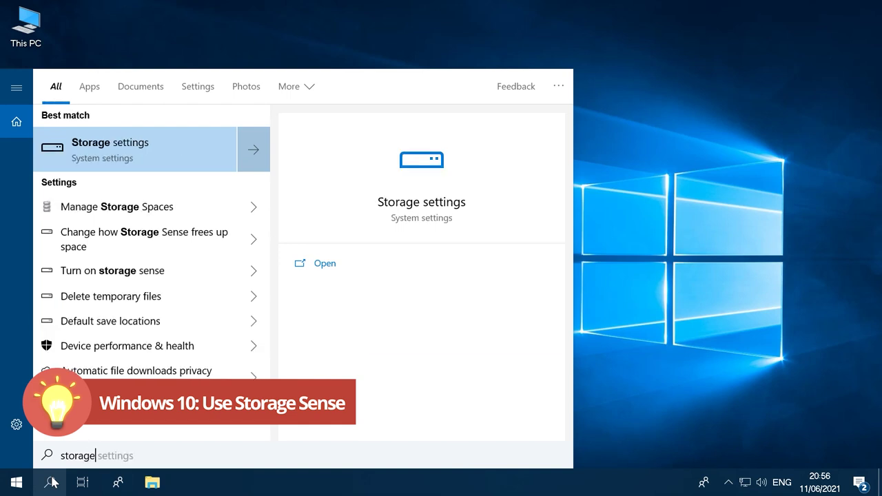
pyautogui.click(91, 243)
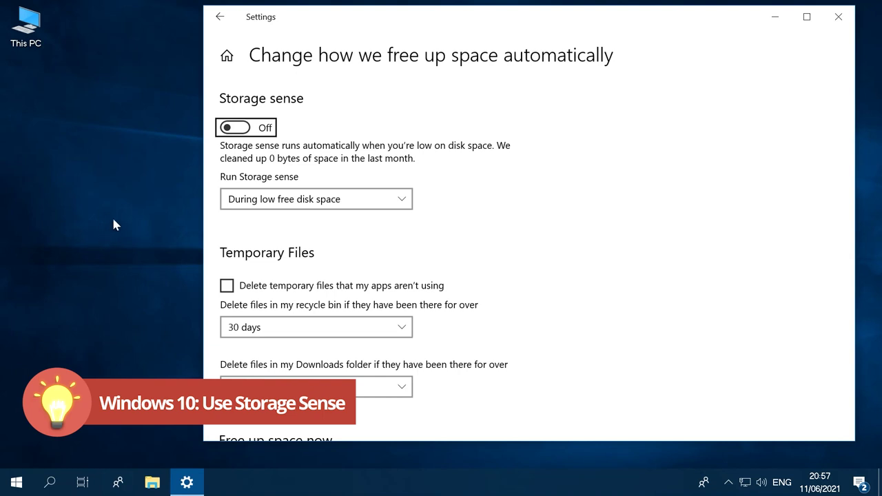
# - Turn Storage Sense on, running during low disk space and deleting unused temp files
pyautogui.click(244, 128)
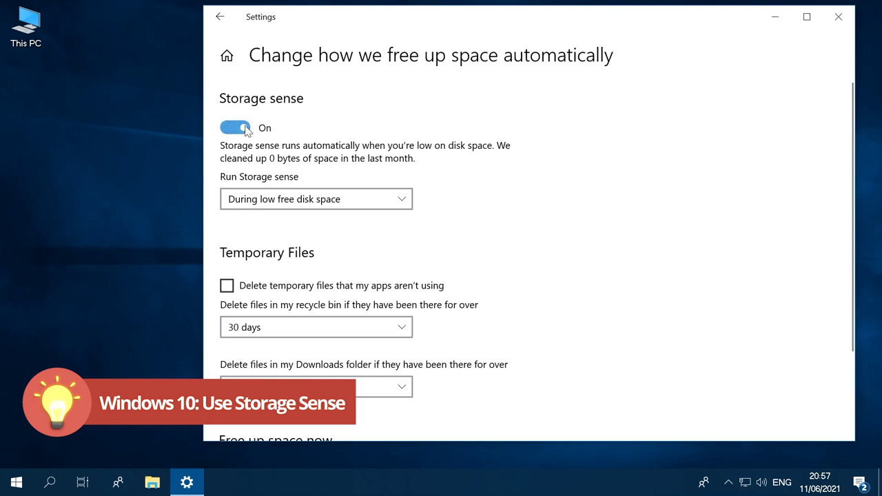
pyautogui.click(397, 199)
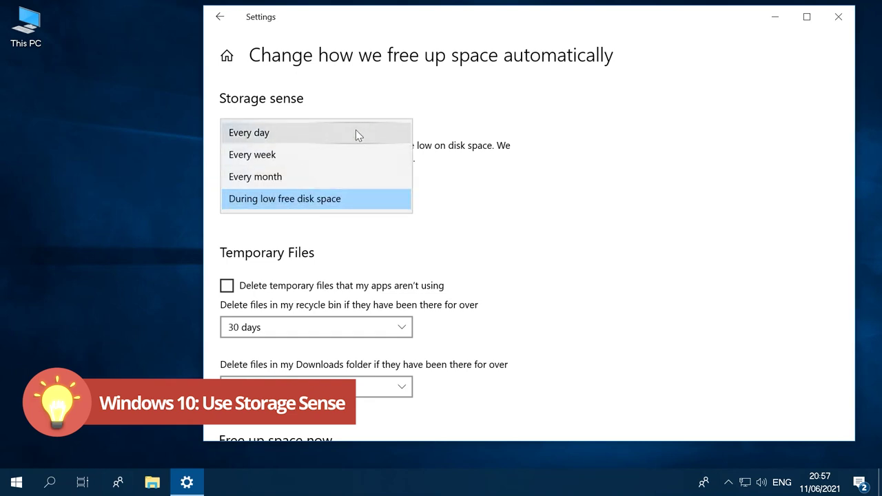
pyautogui.click(316, 198)
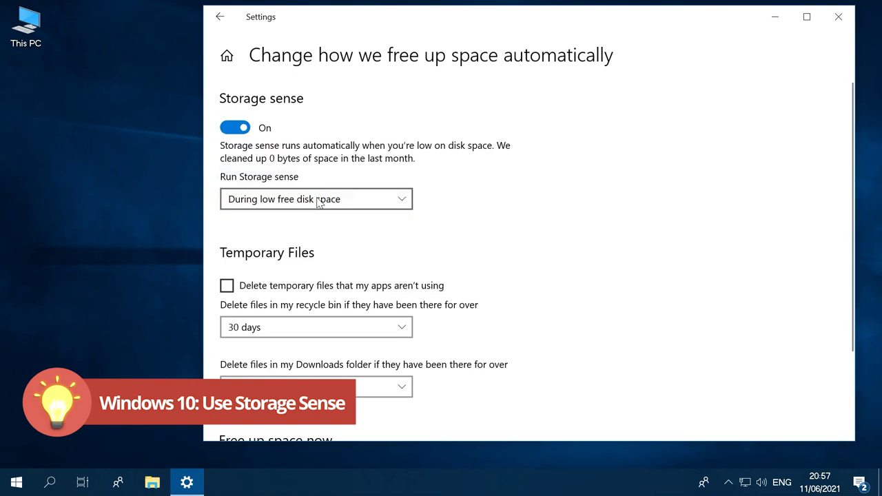
pyautogui.scroll(-2, 427, 262)
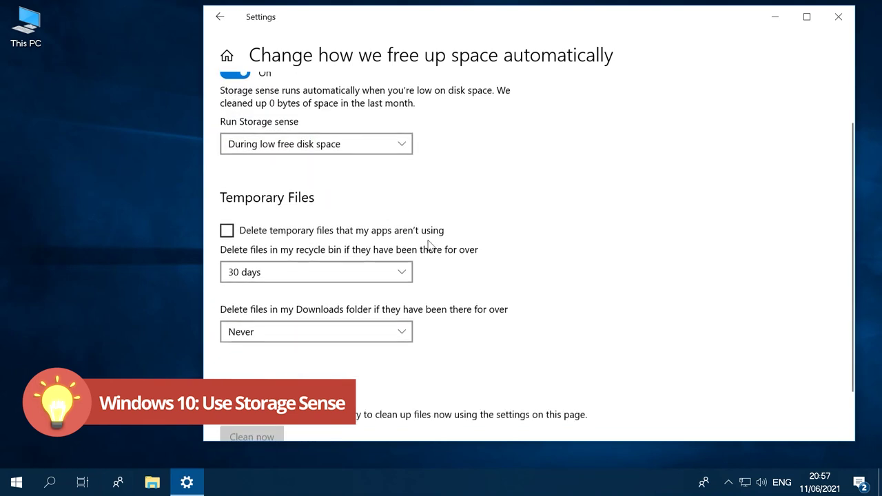
pyautogui.click(227, 231)
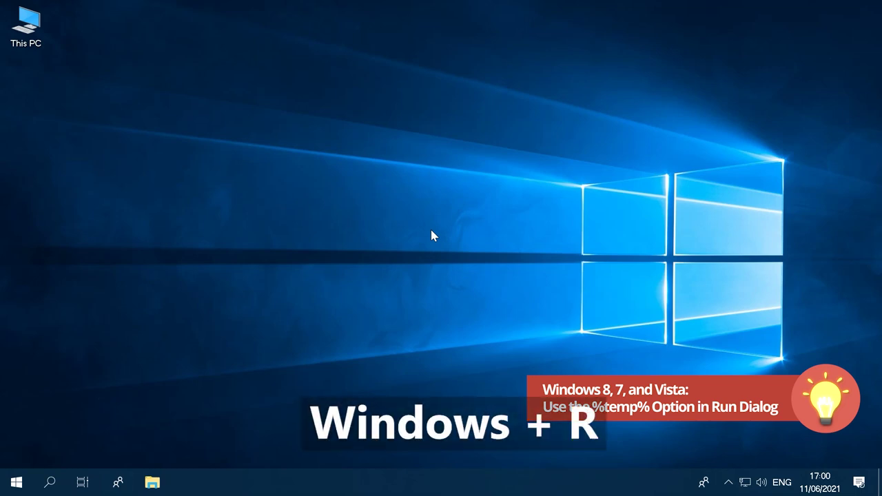
# - Open the %temp% folder via Run and select all its contents
pyautogui.press('super+r')
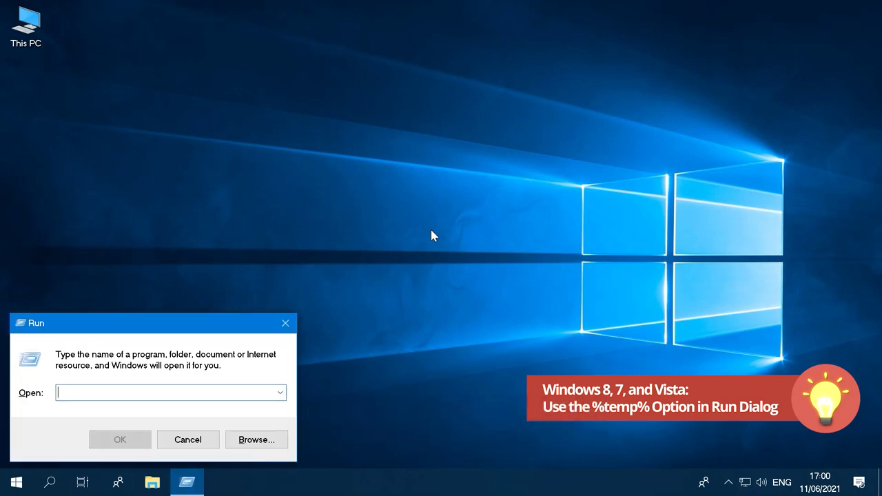
pyautogui.write('%temp%')
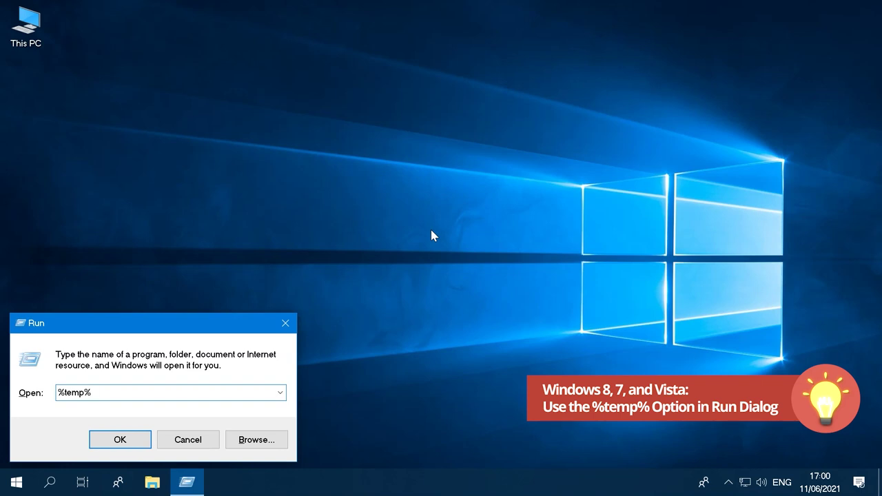
pyautogui.click(120, 441)
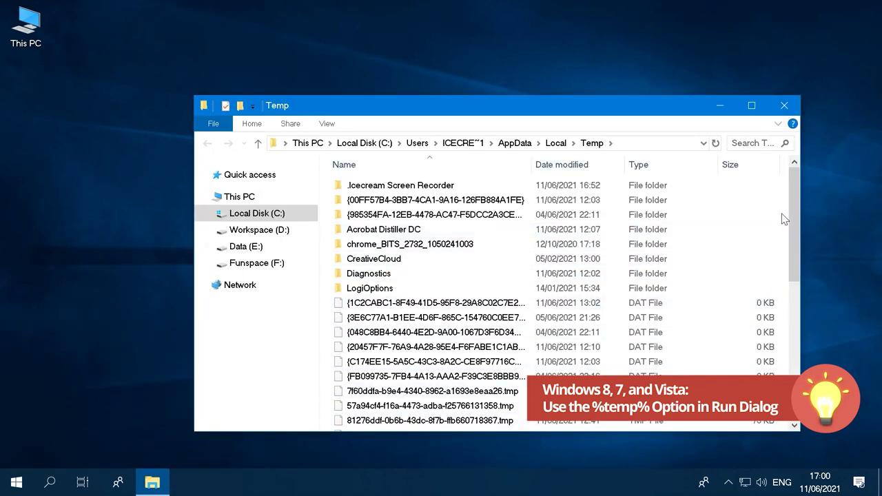
pyautogui.moveTo(794, 198)
pyautogui.mouseDown()
pyautogui.moveTo(810, 333)
pyautogui.moveTo(781, 185)
pyautogui.mouseUp()
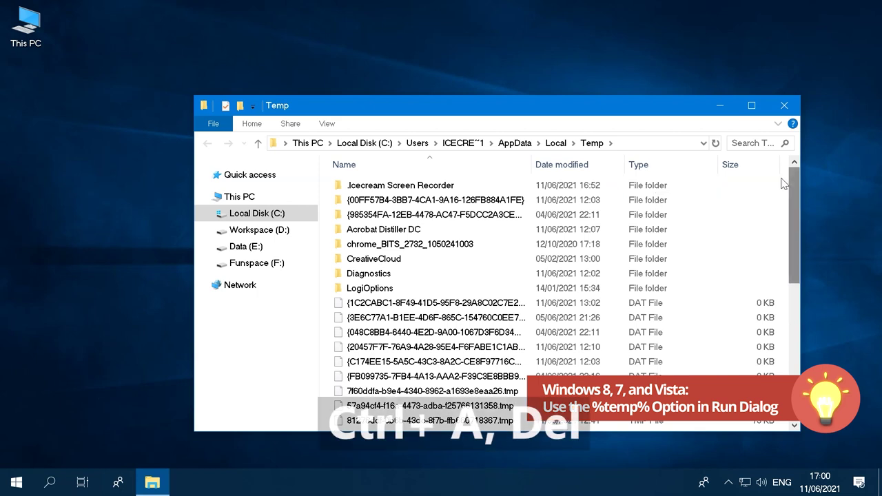
pyautogui.hotkey('ctrl', 'a')
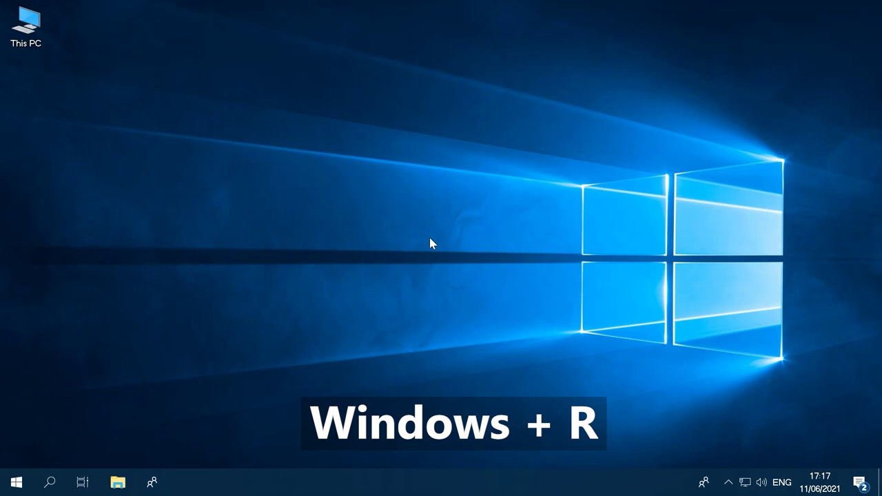
# - Run wsreset from the Run dialog to reset the Microsoft Store cache
pyautogui.press('super+r')
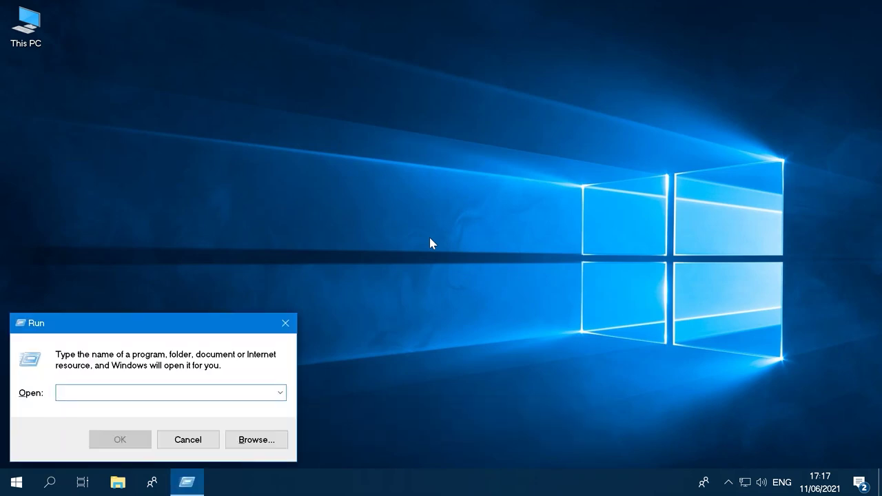
pyautogui.write('wsreset')
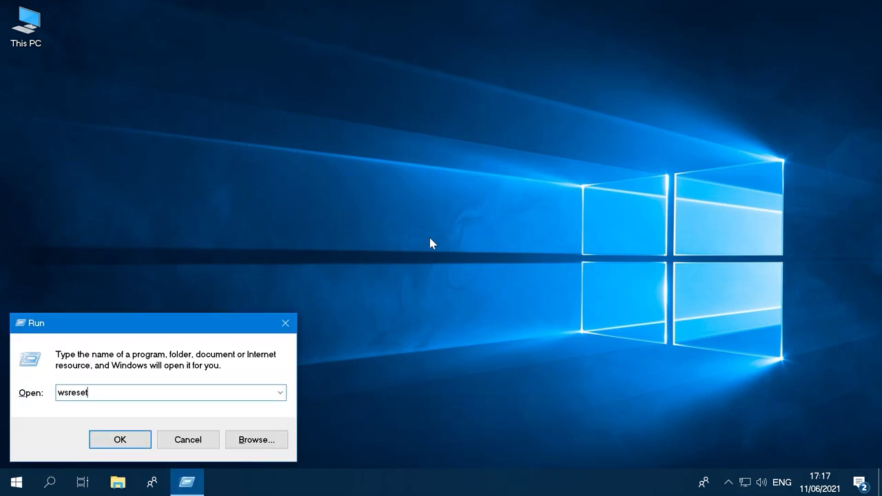
pyautogui.click(122, 441)
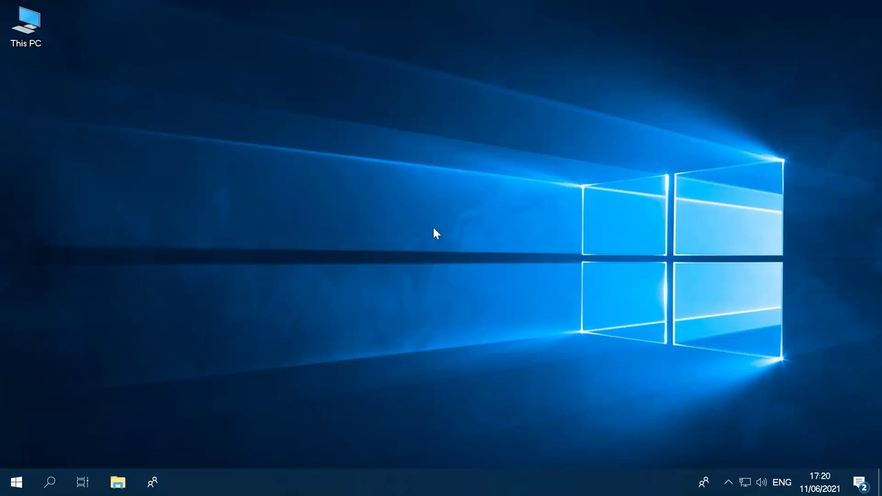
# - Open Control Panel's list of installed programs via search
pyautogui.click(51, 482)
pyautogui.write('cont')
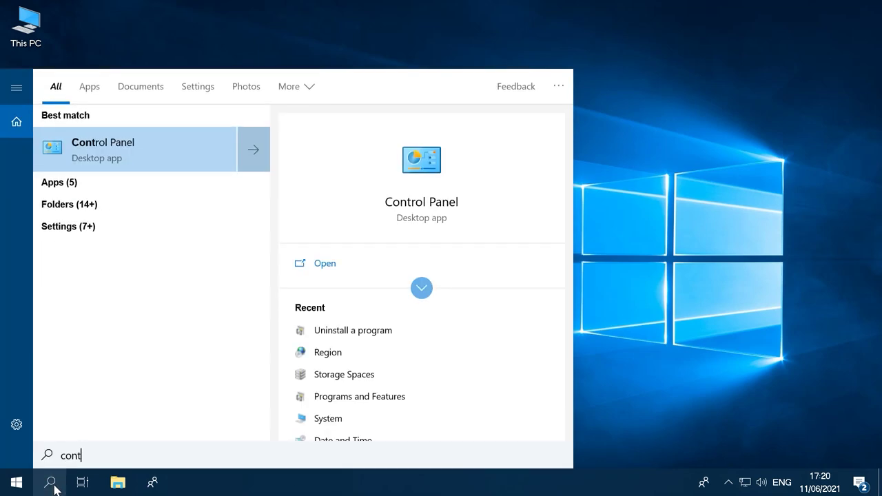
pyautogui.click(100, 153)
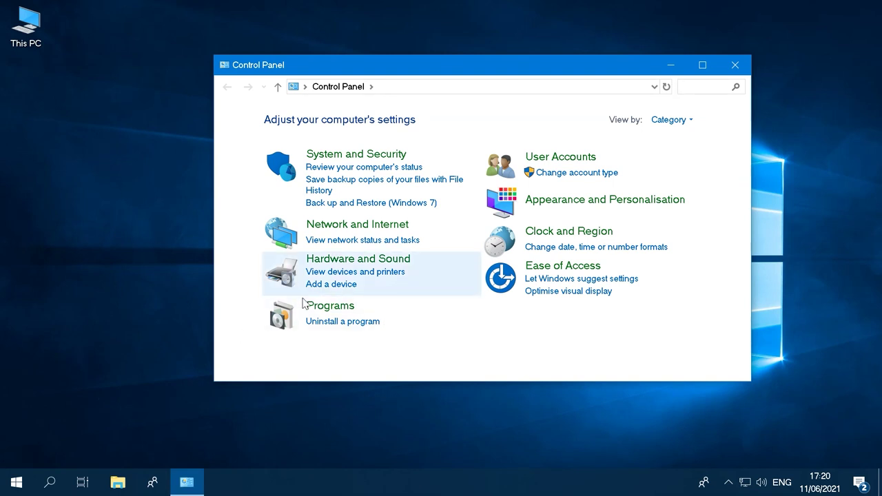
pyautogui.click(326, 322)
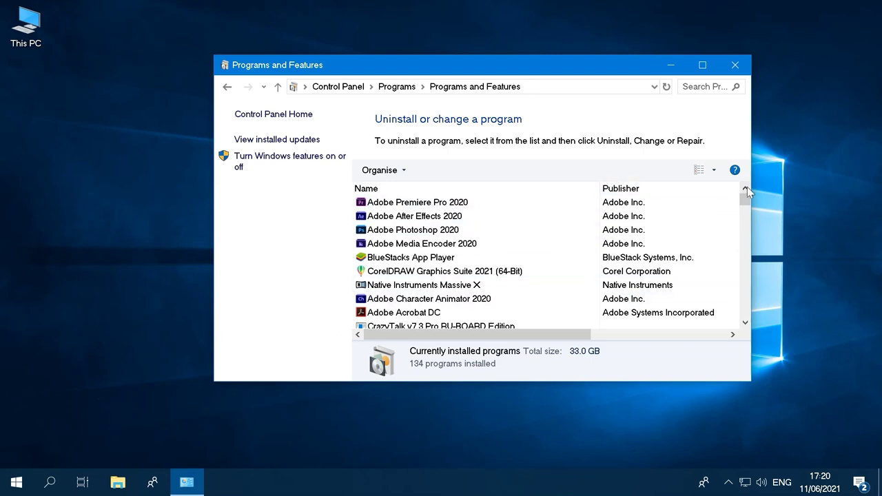
# - Uninstall CrazyTalk v7.3 Pro and confirm removing its components
pyautogui.moveTo(746, 201)
pyautogui.mouseDown()
pyautogui.moveTo(748, 318)
pyautogui.moveTo(732, 172)
pyautogui.mouseUp()
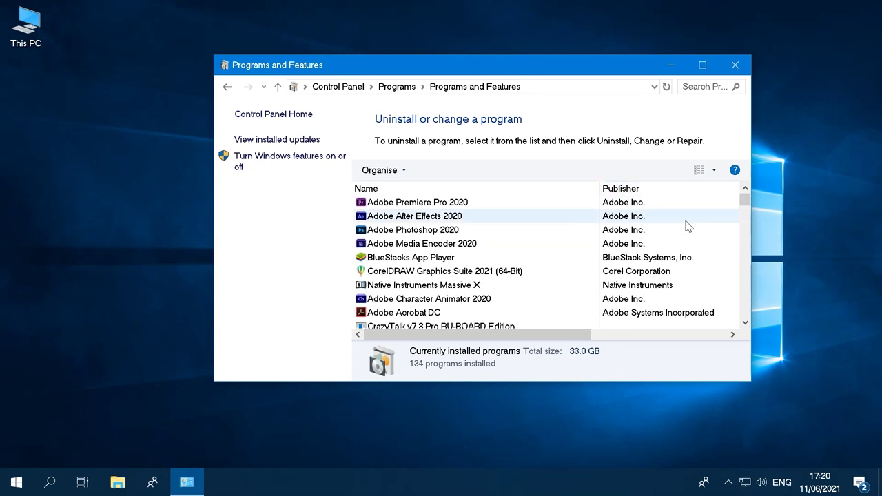
pyautogui.click(484, 328)
pyautogui.click(434, 169)
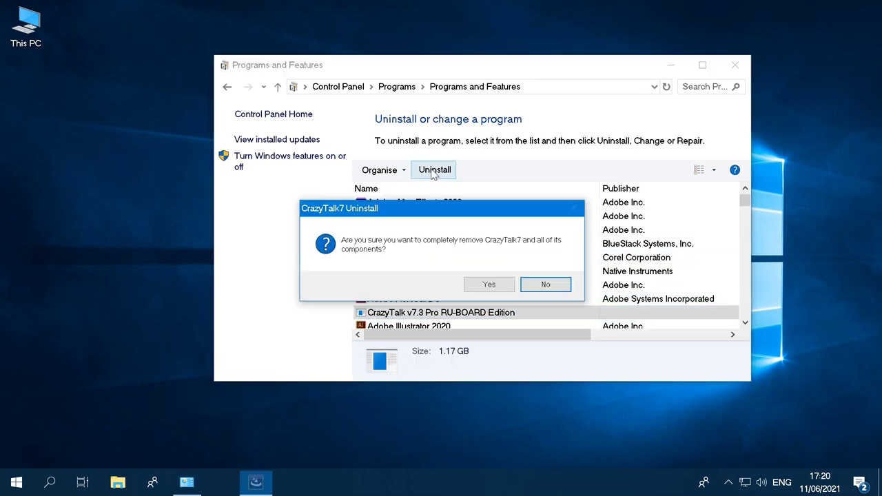
pyautogui.click(490, 282)
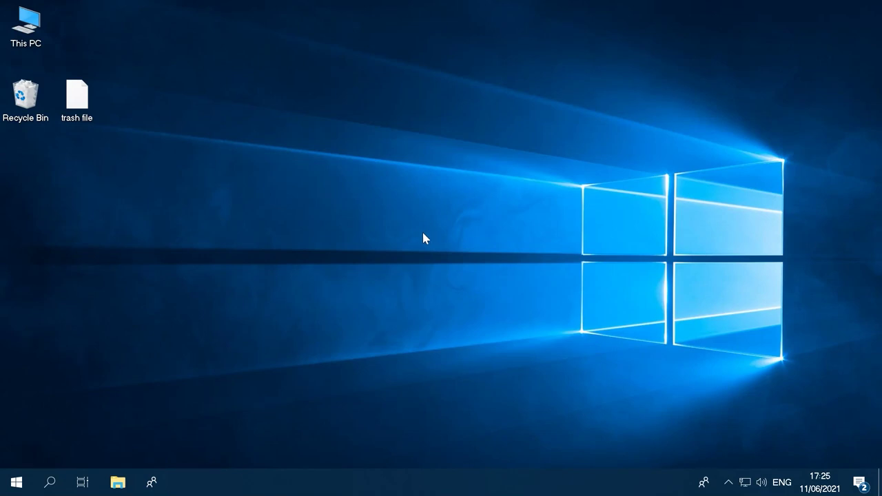
# - Delete the desktop trash file, then empty all 33,610 items from the Recycle Bin
pyautogui.rightClick(69, 90)
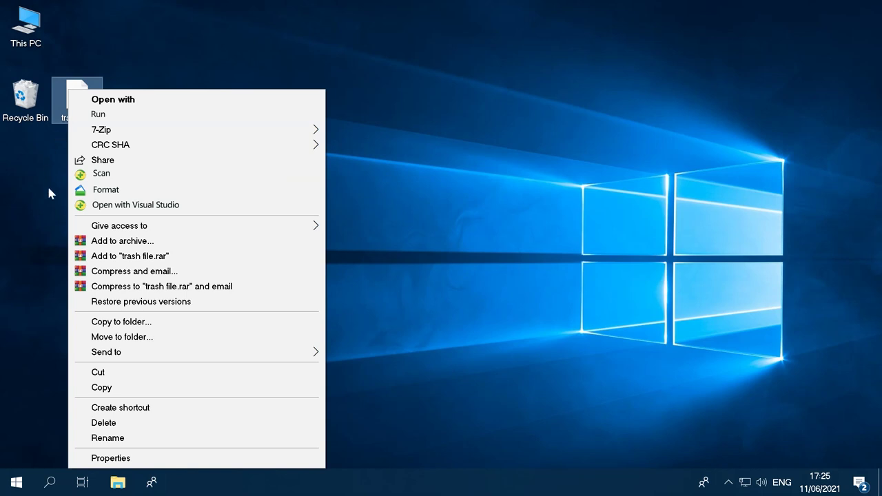
pyautogui.click(101, 424)
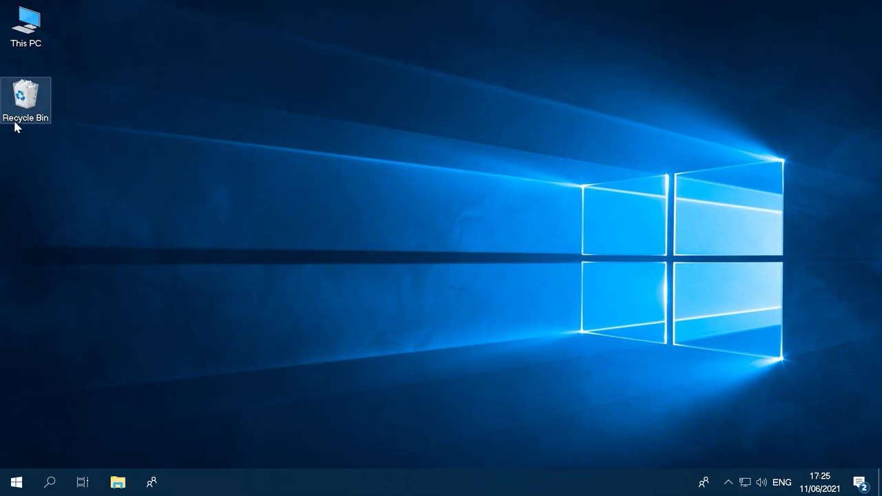
pyautogui.rightClick(31, 101)
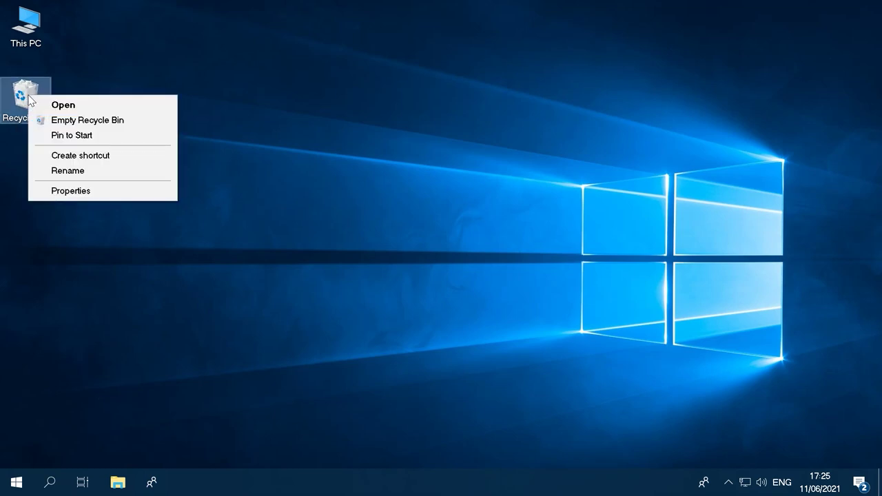
pyautogui.click(53, 122)
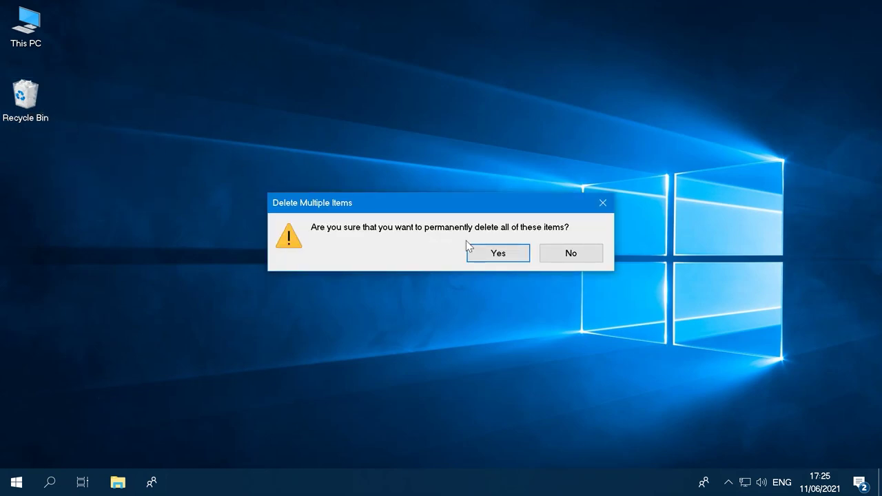
pyautogui.click(499, 253)
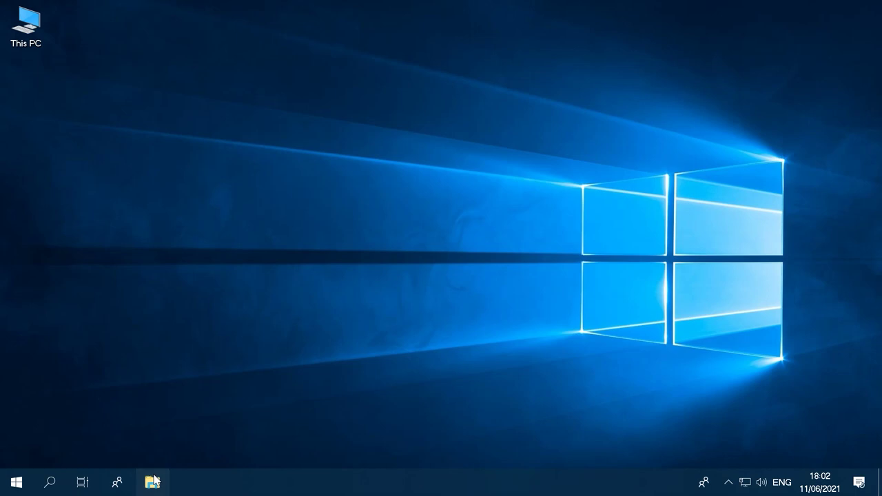
# - Cut My files from Local Disk (C:) and paste it onto External Drive (J:)
pyautogui.click(213, 161)
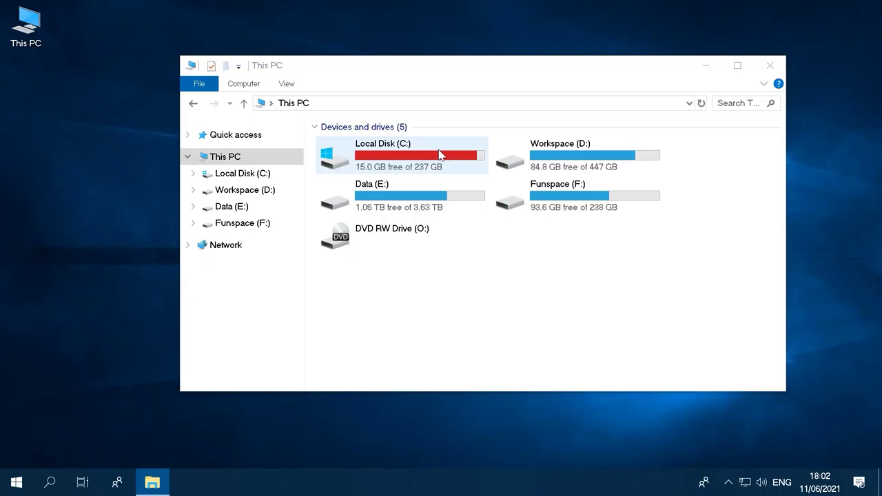
pyautogui.doubleClick(446, 150)
pyautogui.rightClick(349, 162)
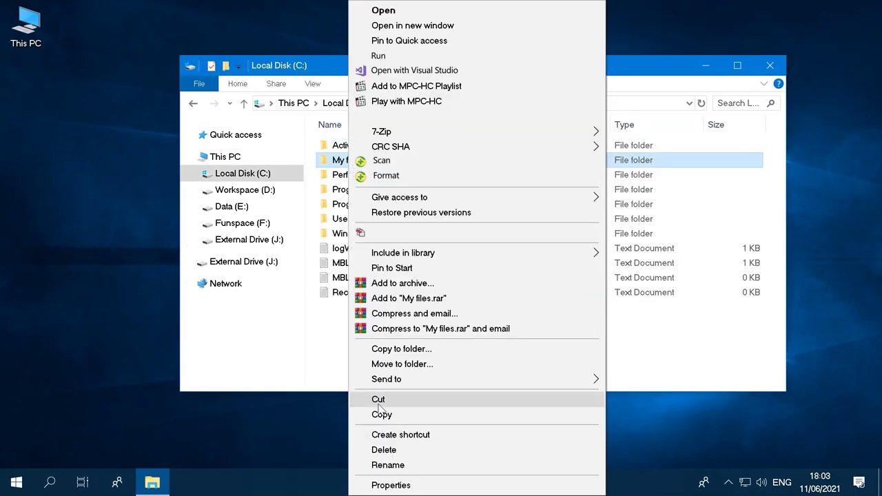
pyautogui.press('Escape')
pyautogui.rightClick(242, 241)
pyautogui.press('Escape')
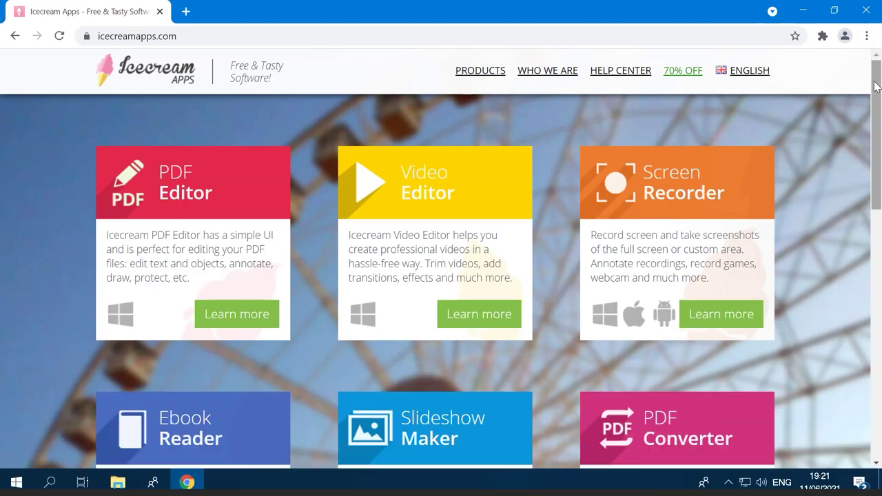
# - Scroll the Icecream Apps site and open the PDF Editor product page
pyautogui.moveTo(879, 86)
pyautogui.mouseDown()
pyautogui.moveTo(879, 264)
pyautogui.moveTo(874, 101)
pyautogui.mouseUp()
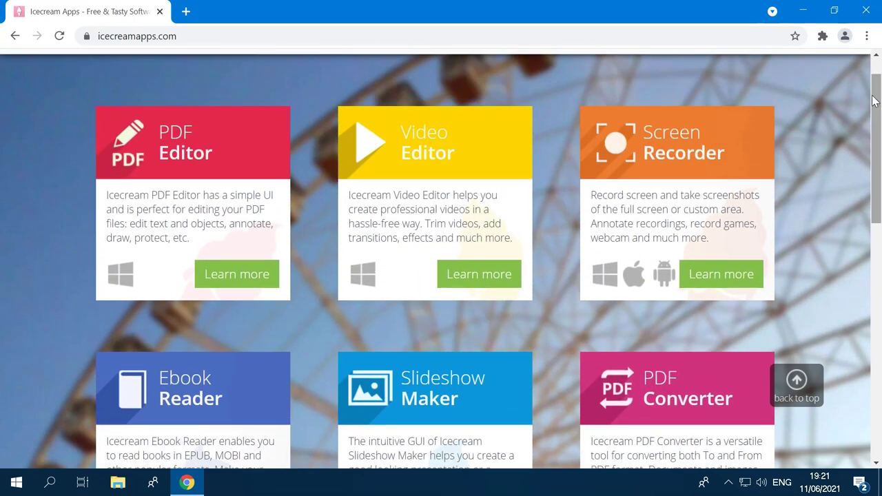
pyautogui.click(232, 276)
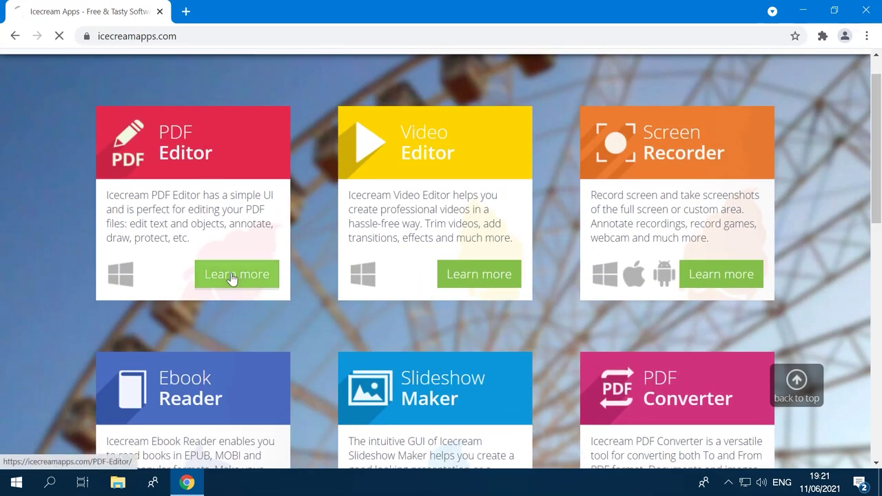